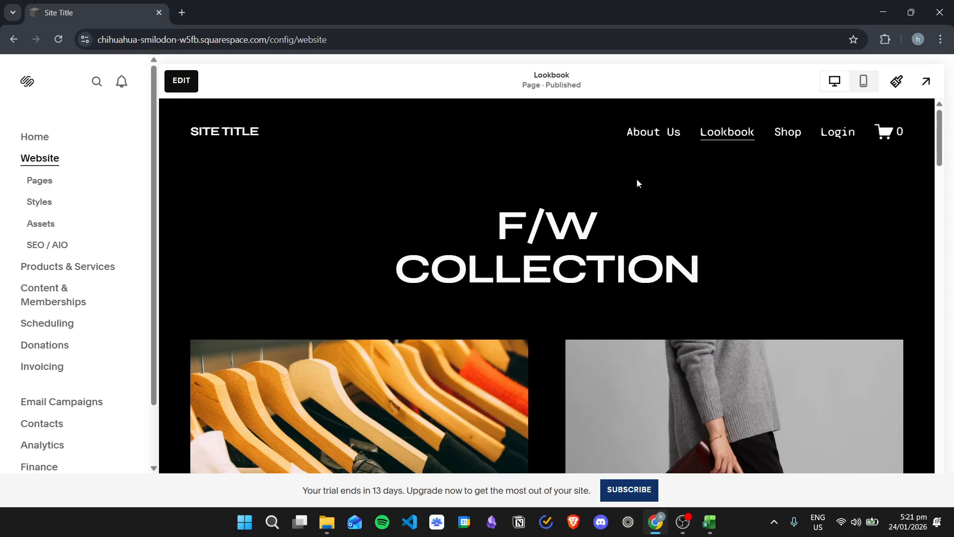
# - Change the URL slug of the Shop page in the main navigation to /products
pyautogui.click(46, 186)
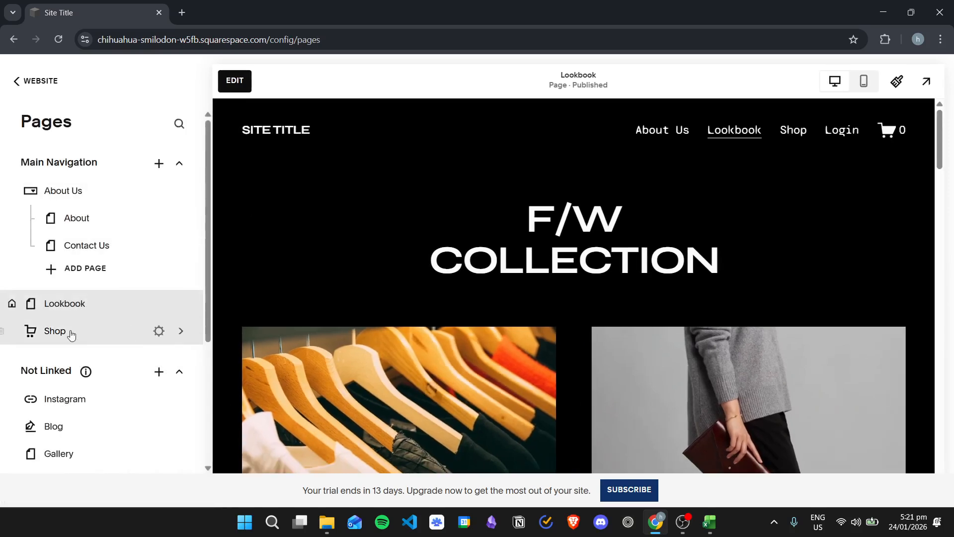
pyautogui.click(159, 330)
pyautogui.moveTo(514, 323); pyautogui.dragTo(416, 328)
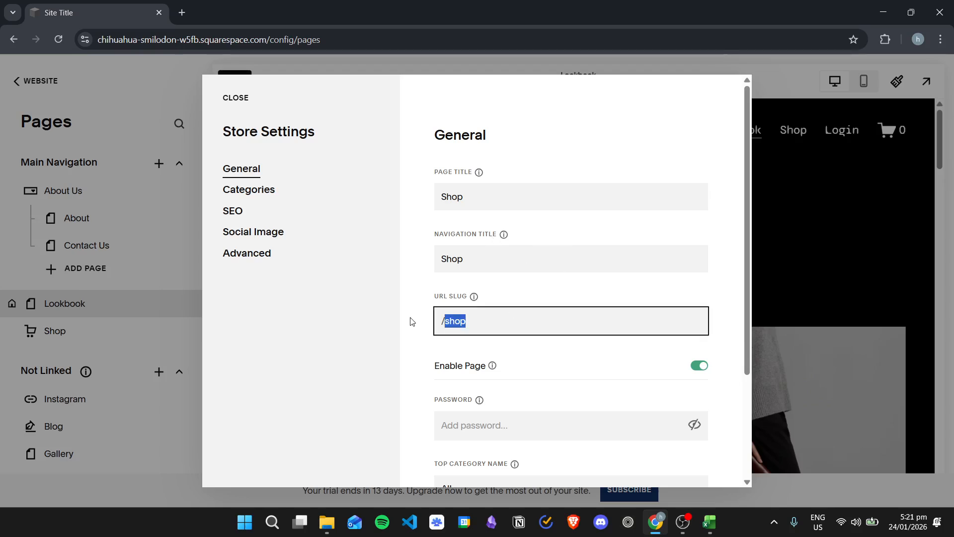
pyautogui.write('products')
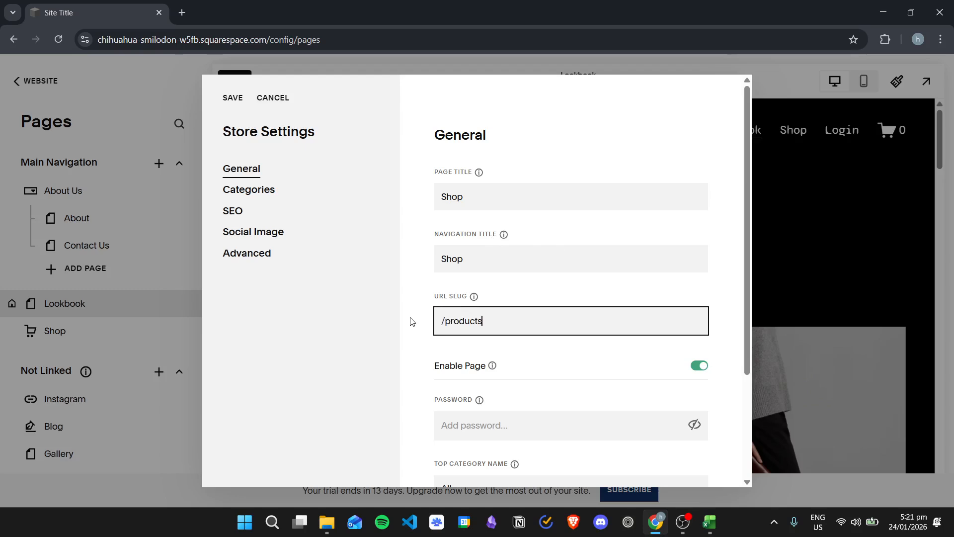
pyautogui.click(500, 243)
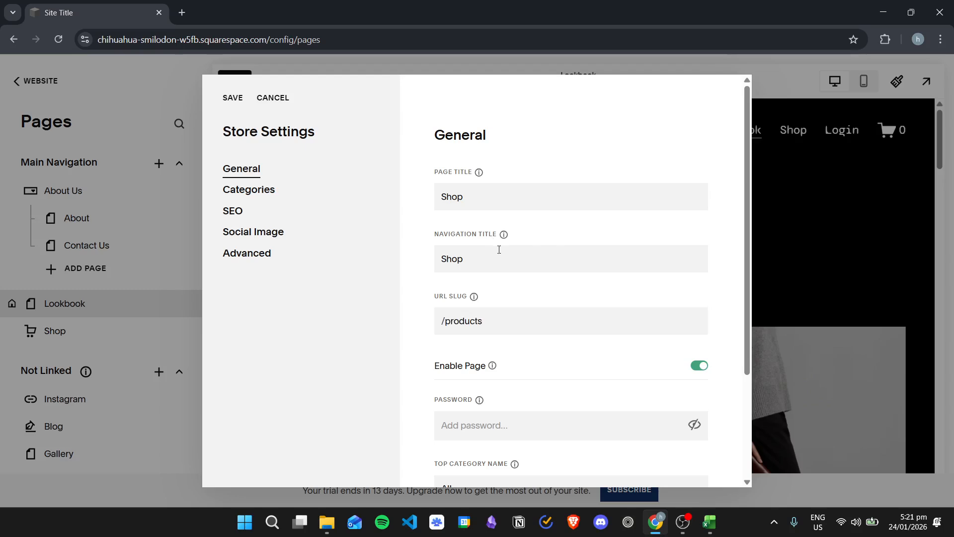
# - Set the store page's navigation title and page title to Products, and save the store settings
pyautogui.doubleClick(492, 259)
pyautogui.write('Products')
pyautogui.click(492, 224)
pyautogui.click(499, 194)
pyautogui.doubleClick(499, 194)
pyautogui.write('Products')
pyautogui.click(231, 98)
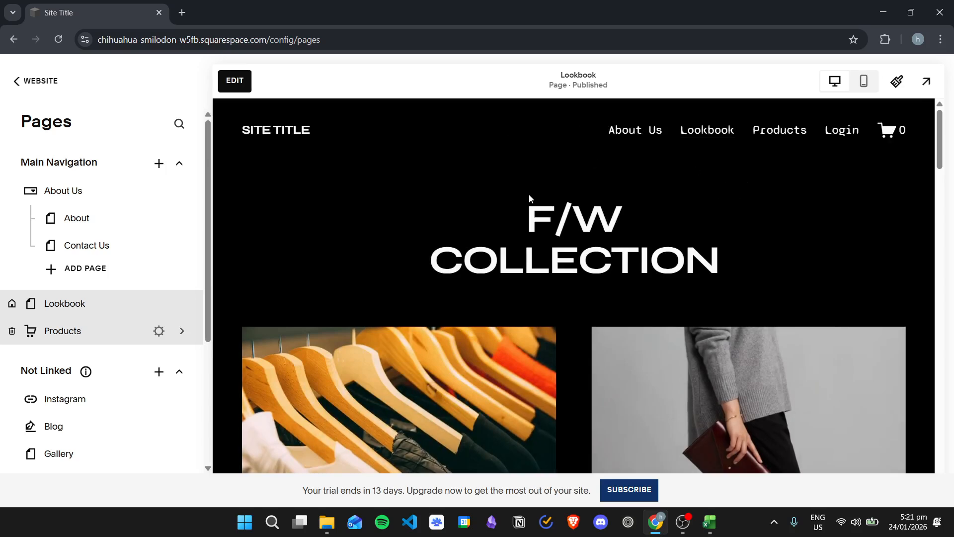
# - Open the site in full-window preview and copy its web address
pyautogui.click(926, 81)
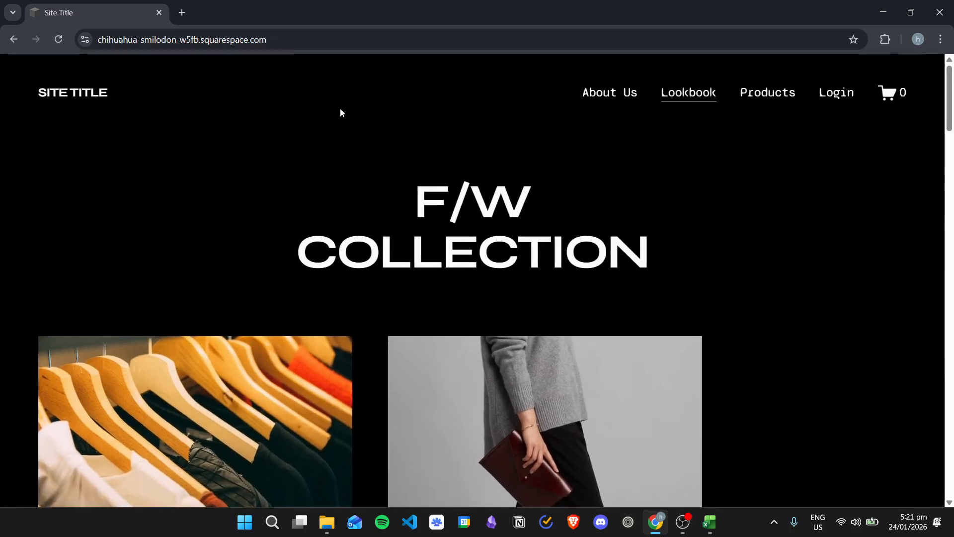
pyautogui.click(311, 39)
pyautogui.hotkey('ctrl', 'c')
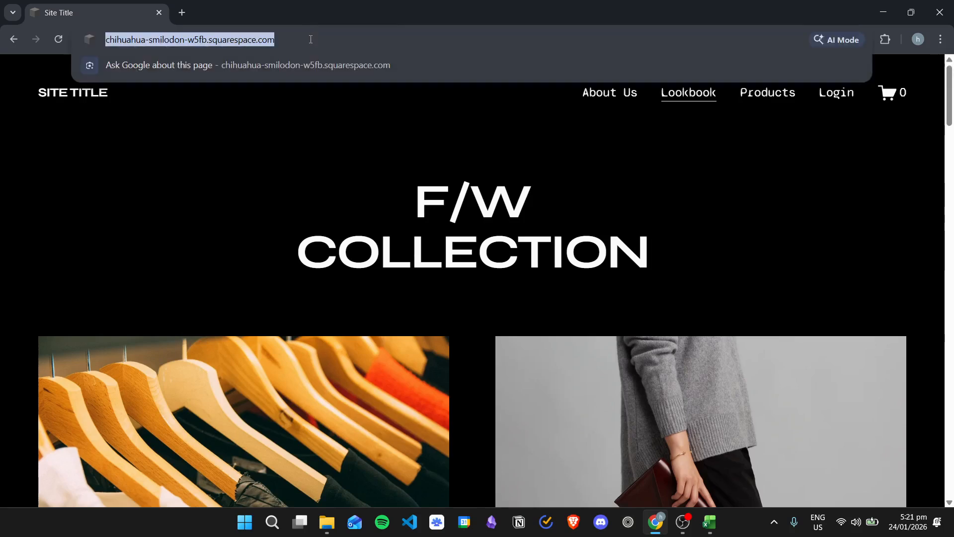
pyautogui.click(320, 145)
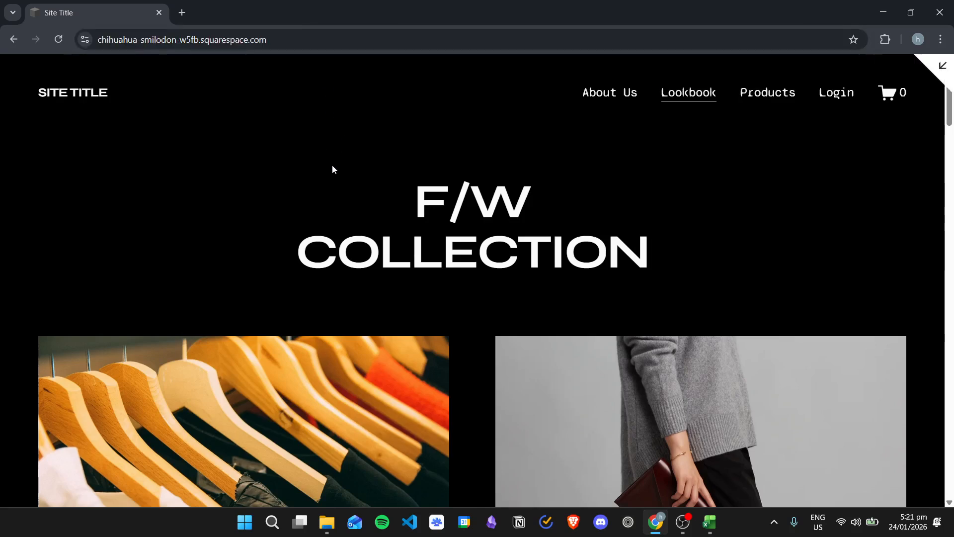
# - Open the copied site address in an incognito window and unlock it with the site password
pyautogui.hotkey('ctrl', 'shift', 'n')
pyautogui.hotkey('ctrl', 'v')
pyautogui.press('Return')
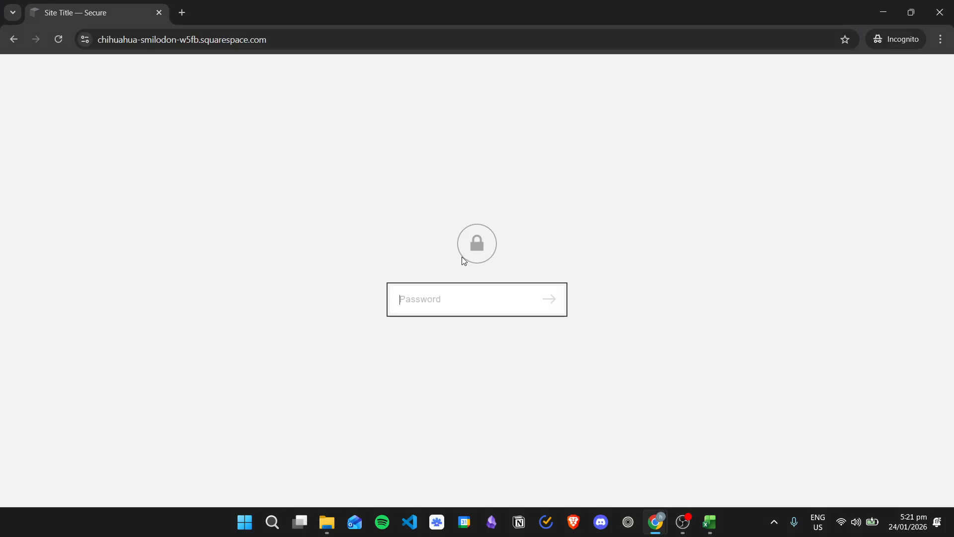
pyautogui.write('•••••')
pyautogui.press('Return')
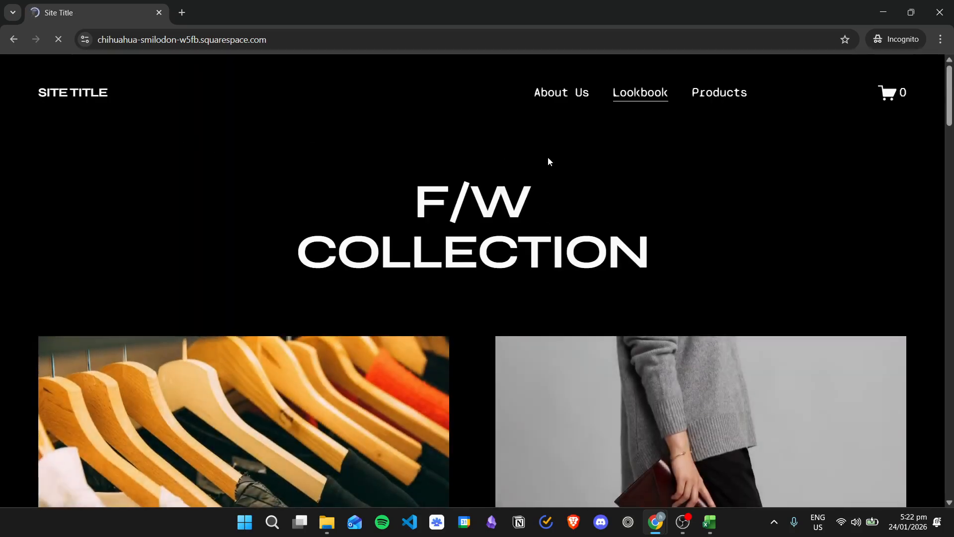
# - Append /shop to the site's web address in the incognito window
pyautogui.click(321, 47)
pyautogui.click(345, 40)
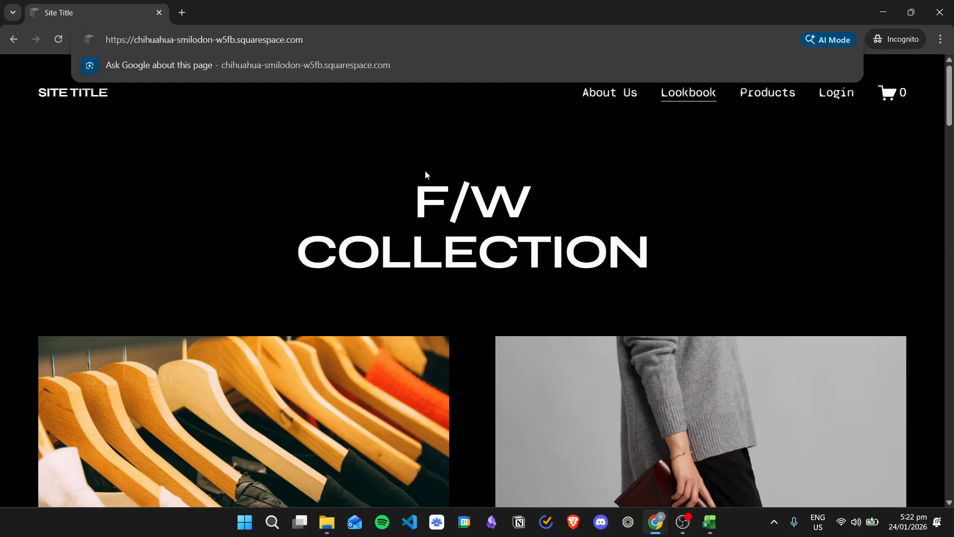
pyautogui.write('/shop')
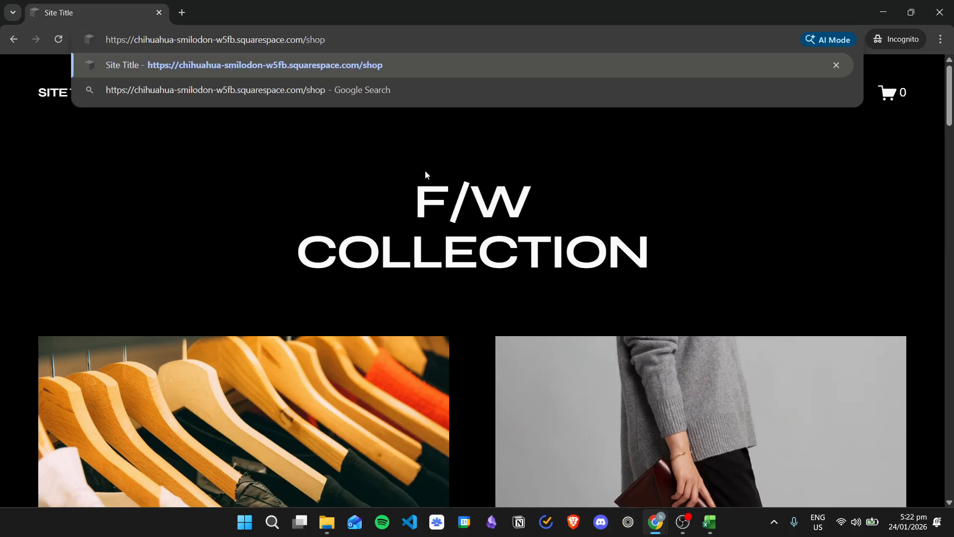
pyautogui.press('BackSpace')
pyautogui.press('BackSpace')
pyautogui.press('BackSpace')
pyautogui.press('BackSpace')
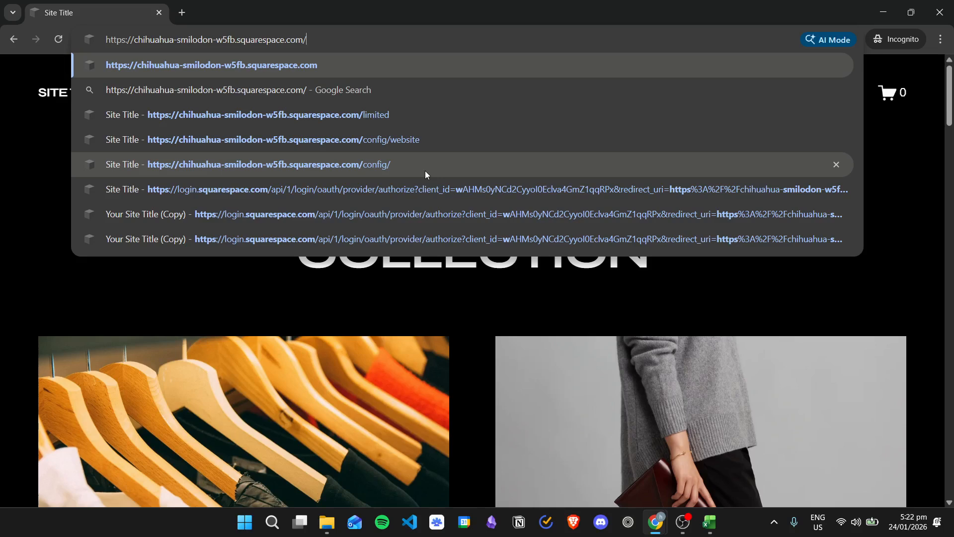
pyautogui.write('li')
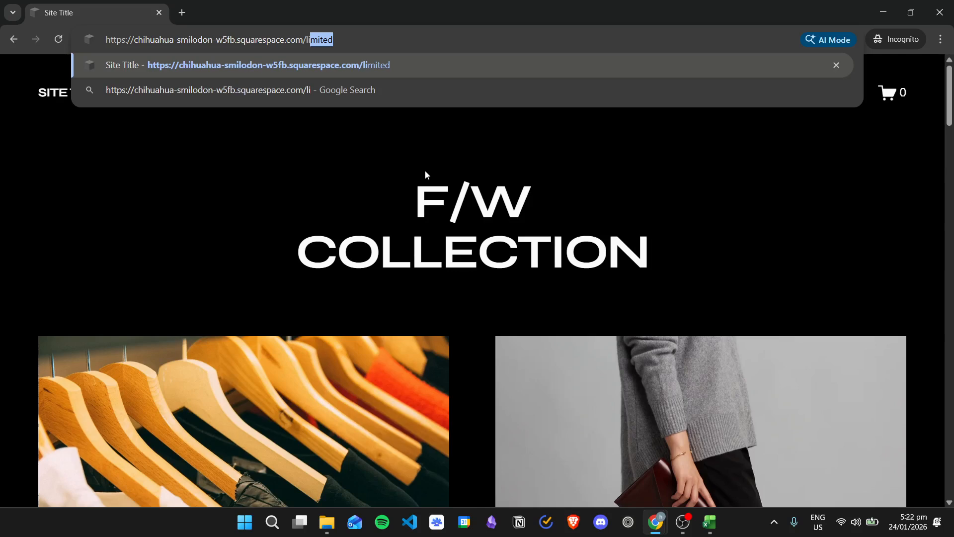
pyautogui.press('BackSpace')
pyautogui.press('BackSpace')
pyautogui.press('BackSpace')
pyautogui.write('shop')
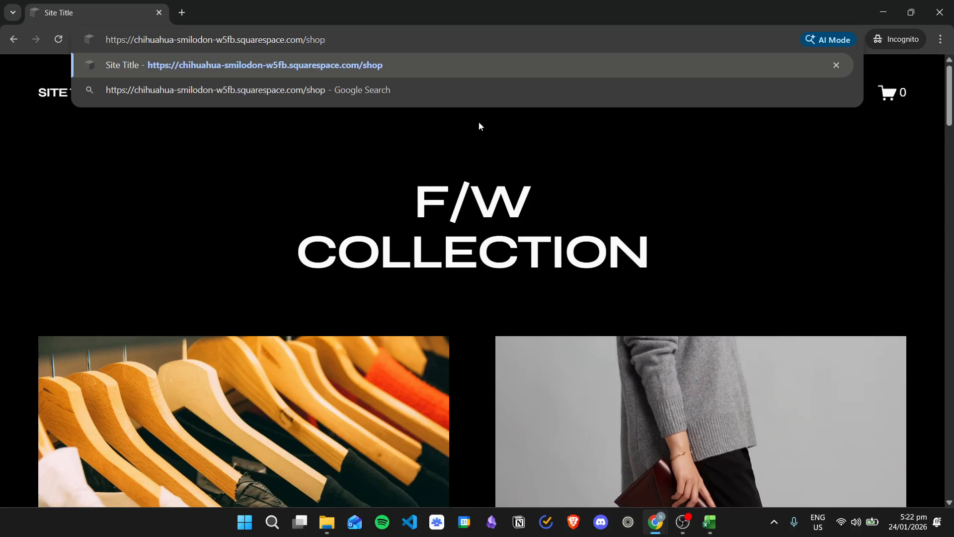
# - Load the old /shop address to test it, and return to the site editor in the regular window
pyautogui.click(393, 67)
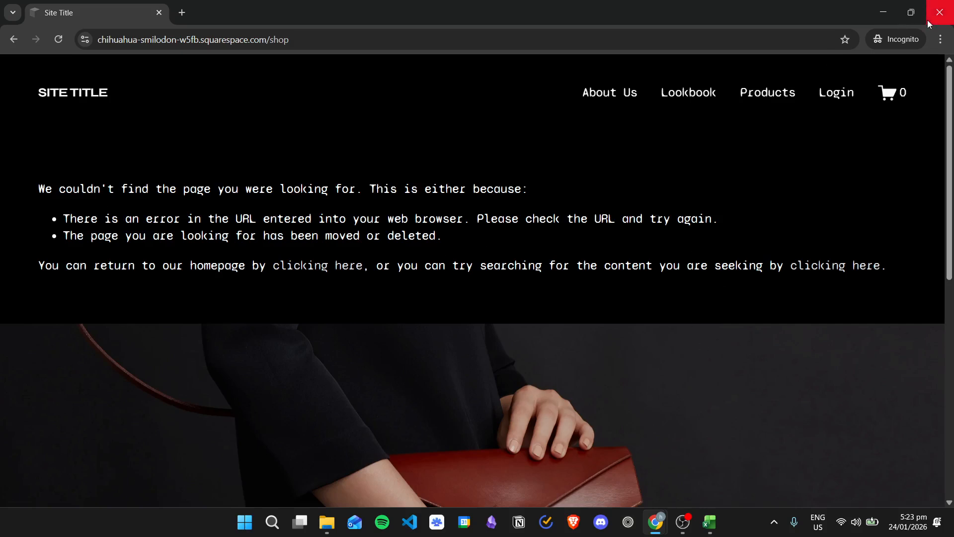
pyautogui.click(943, 8)
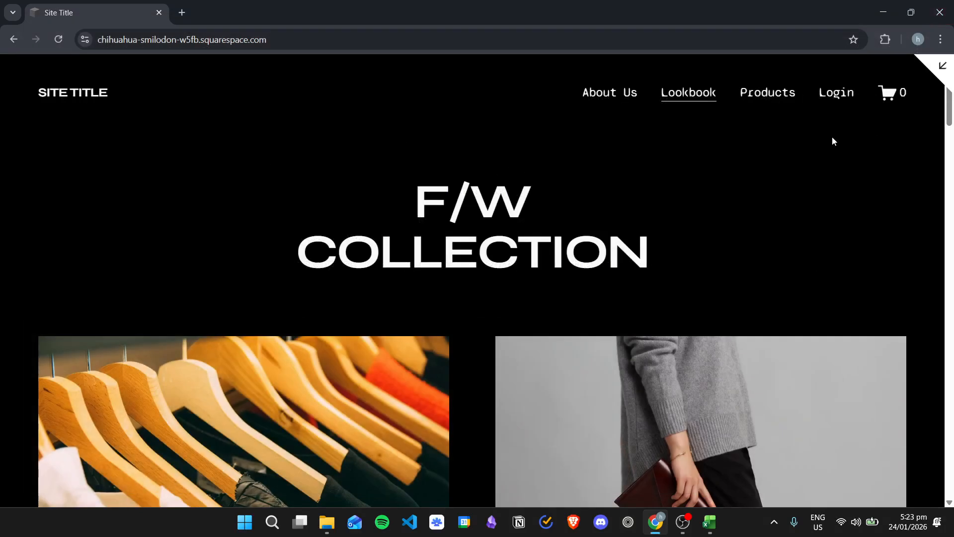
pyautogui.click(943, 65)
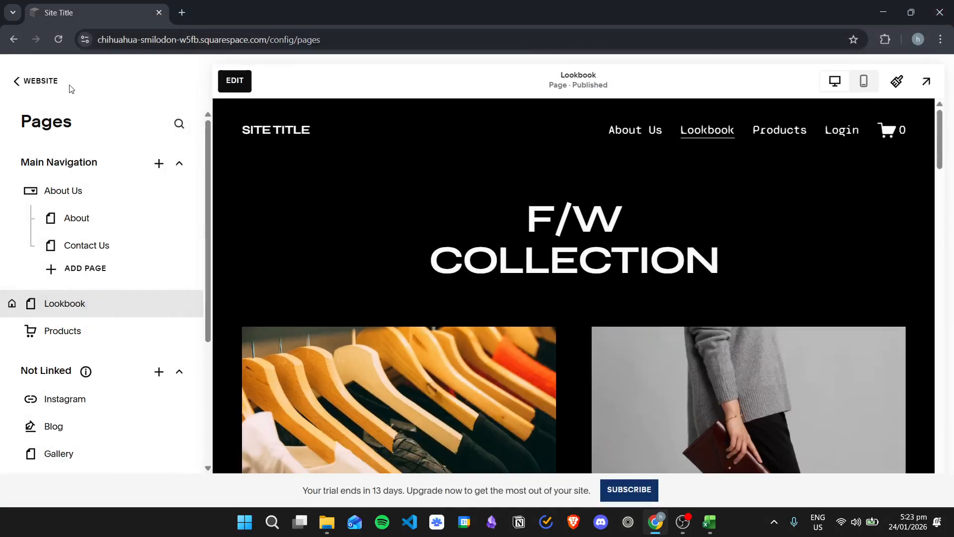
# - Open the URL Mappings page in the site's developer tools settings
pyautogui.click(24, 83)
pyautogui.scroll(-2, 52, 164)
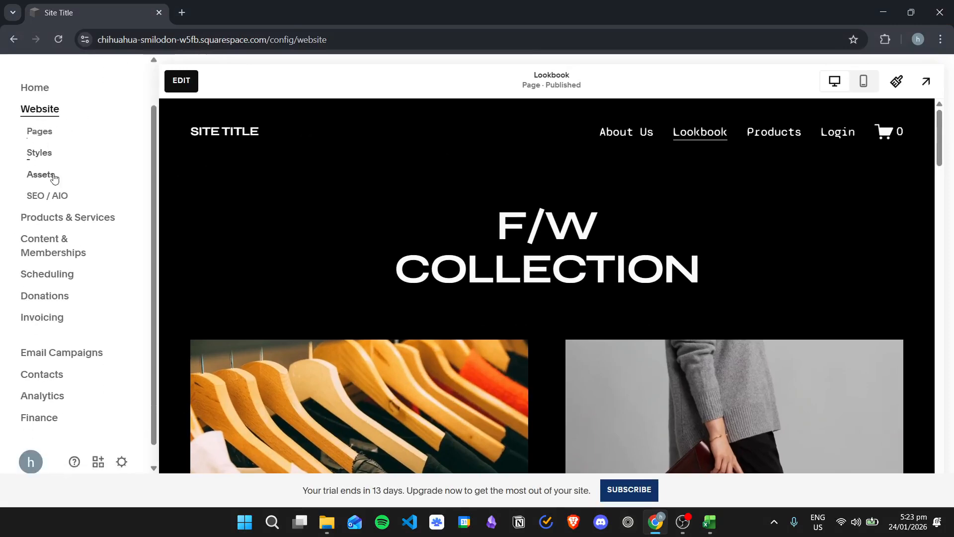
pyautogui.click(122, 441)
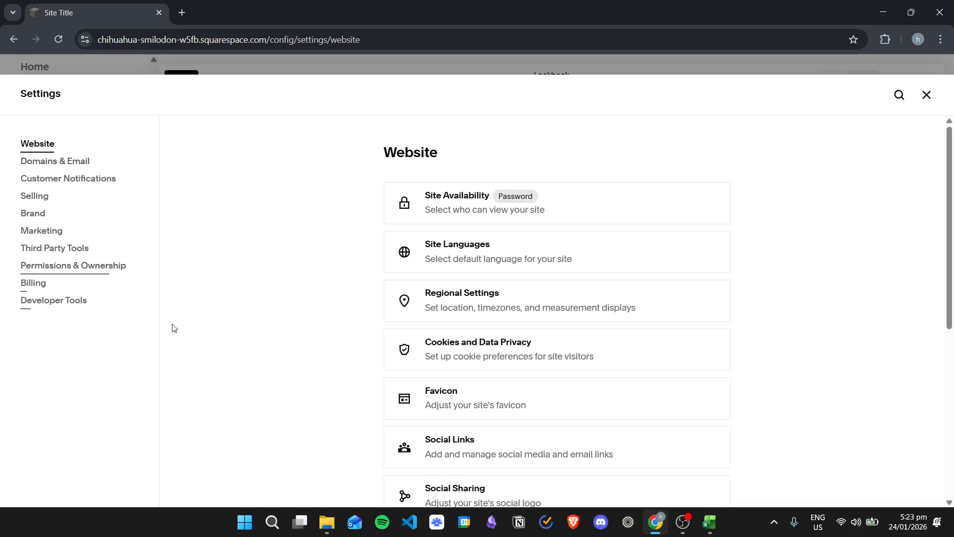
pyautogui.click(65, 308)
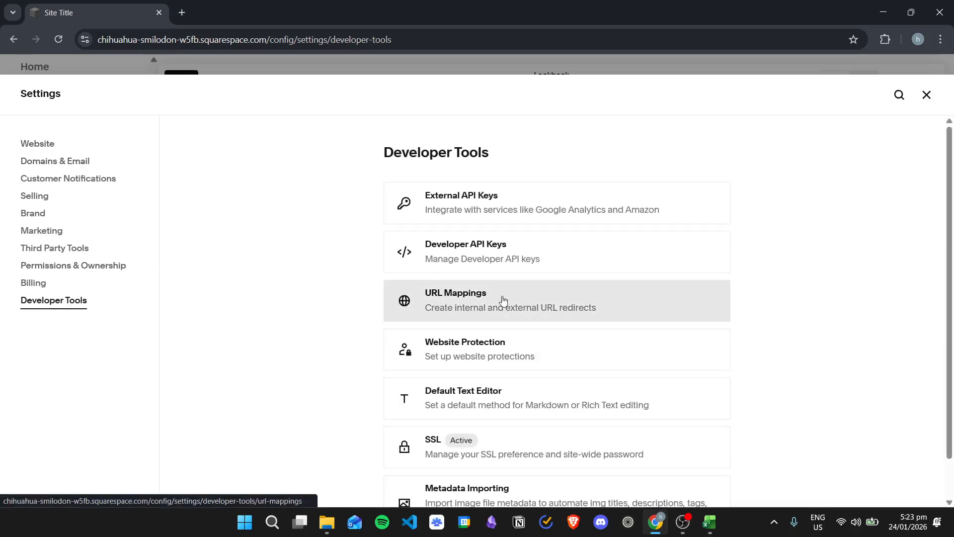
pyautogui.click(504, 302)
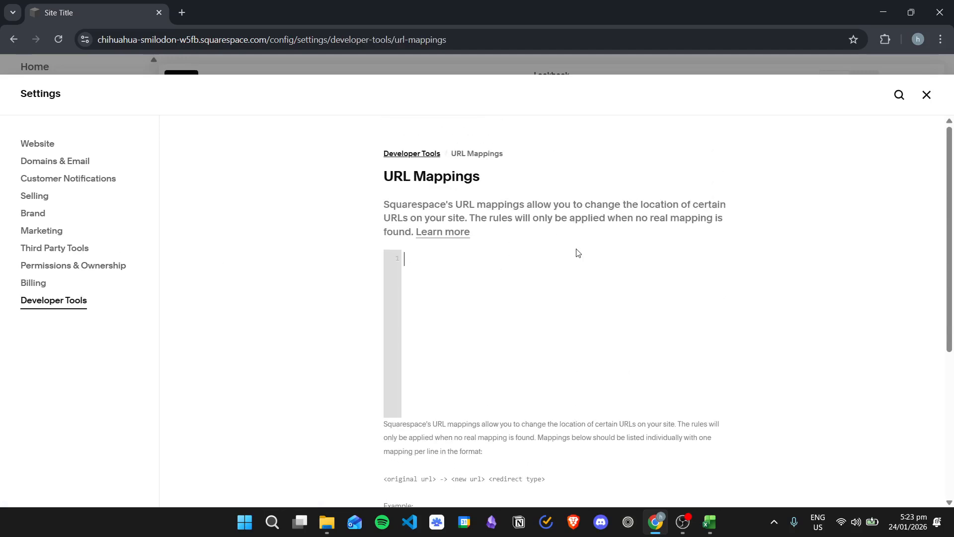
# - Read the mapping format guidance and enter the redirect rule "/shop -> /products 301" in the URL mappings
pyautogui.scroll(-1, 592, 314)
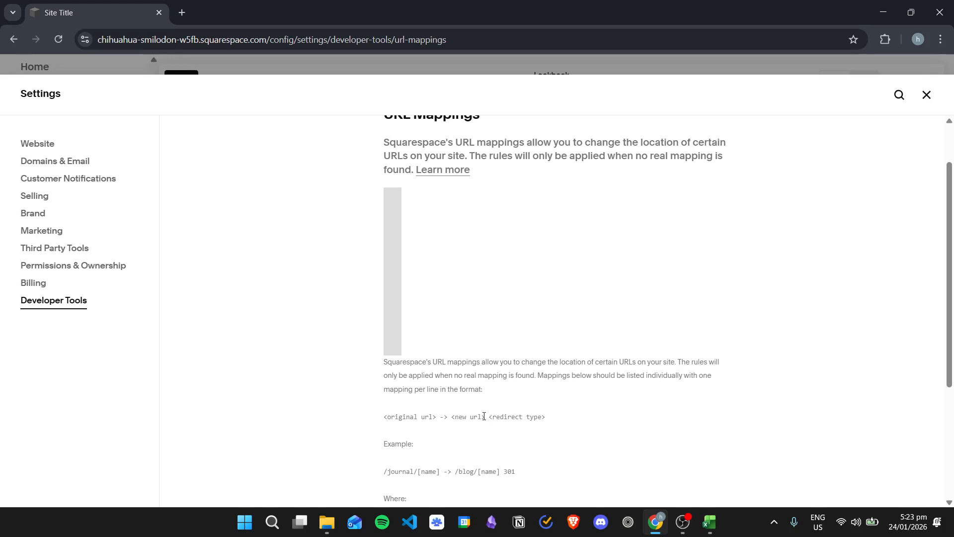
pyautogui.scroll(-1, 586, 371)
pyautogui.scroll(-1, 586, 371)
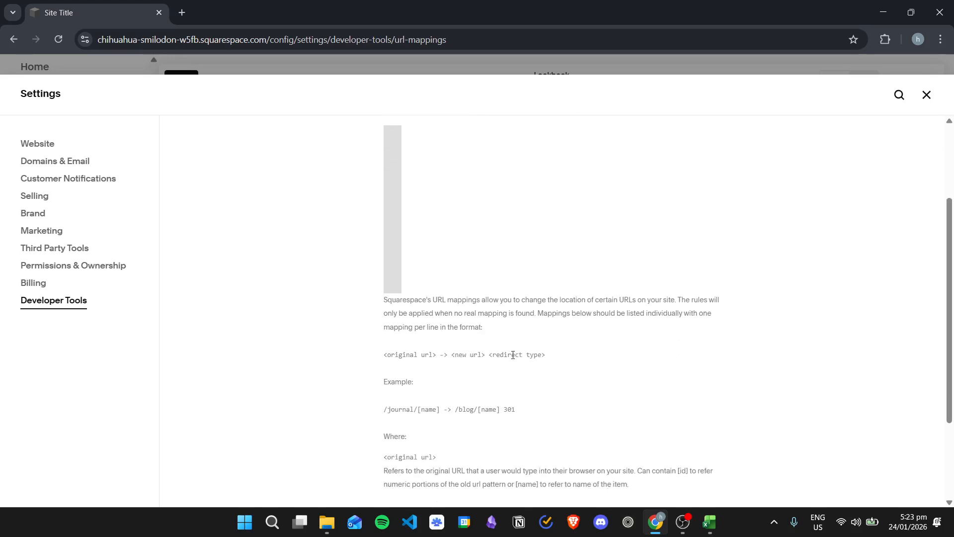
pyautogui.scroll(-1, 630, 337)
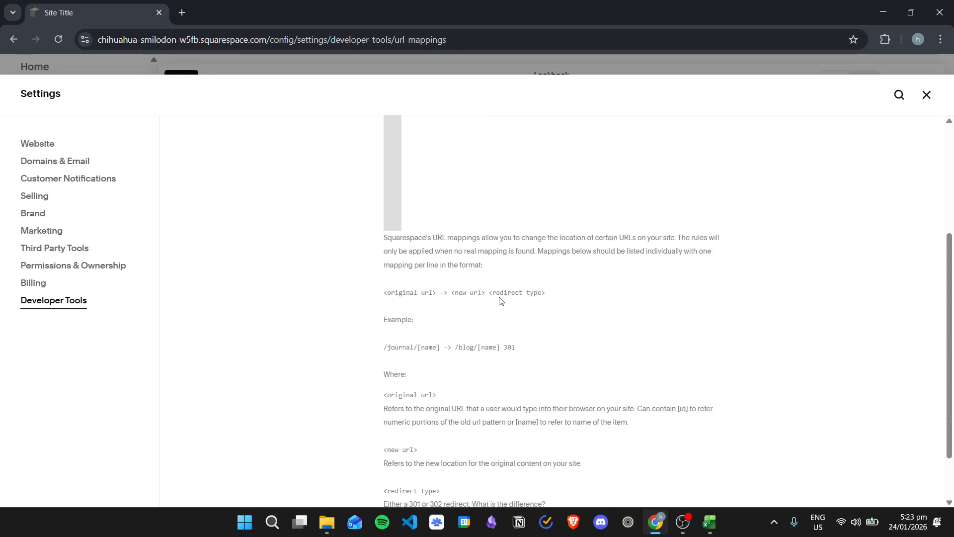
pyautogui.scroll(-1, 500, 300)
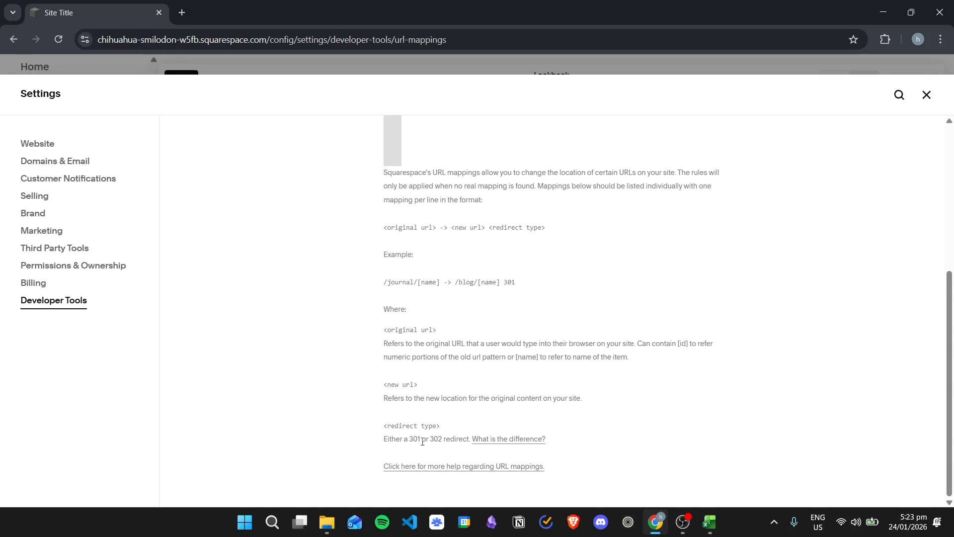
pyautogui.scroll(3, 680, 326)
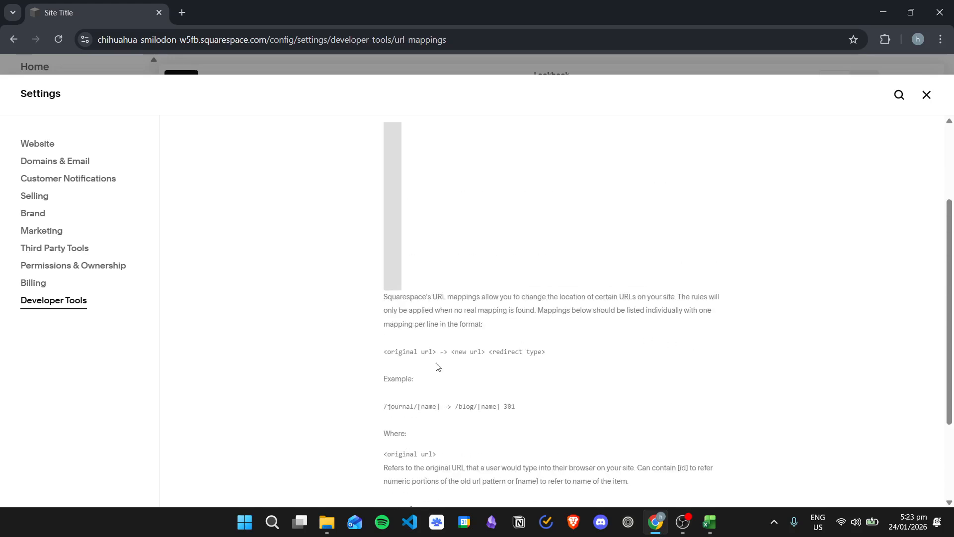
pyautogui.click(503, 215)
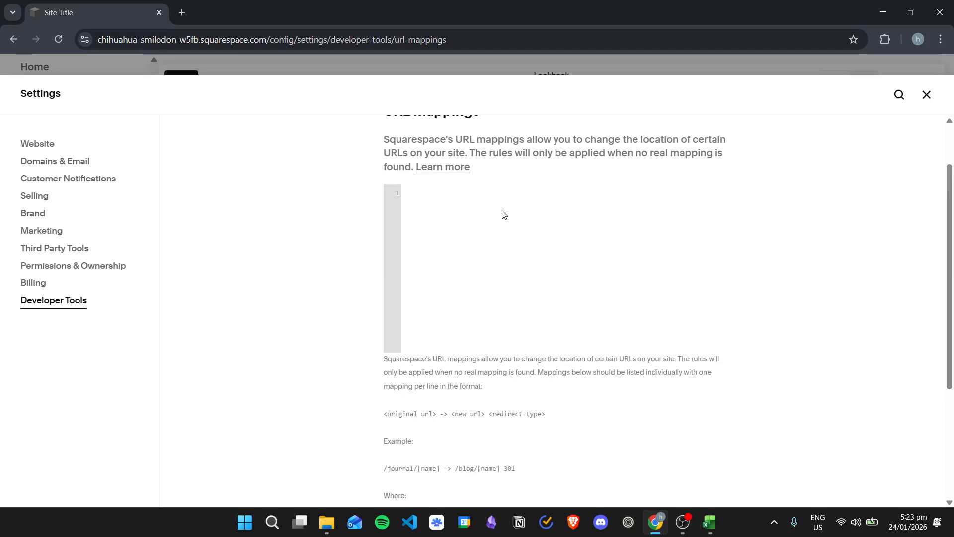
pyautogui.write('/shop')
pyautogui.write(' -')
pyautogui.write('>')
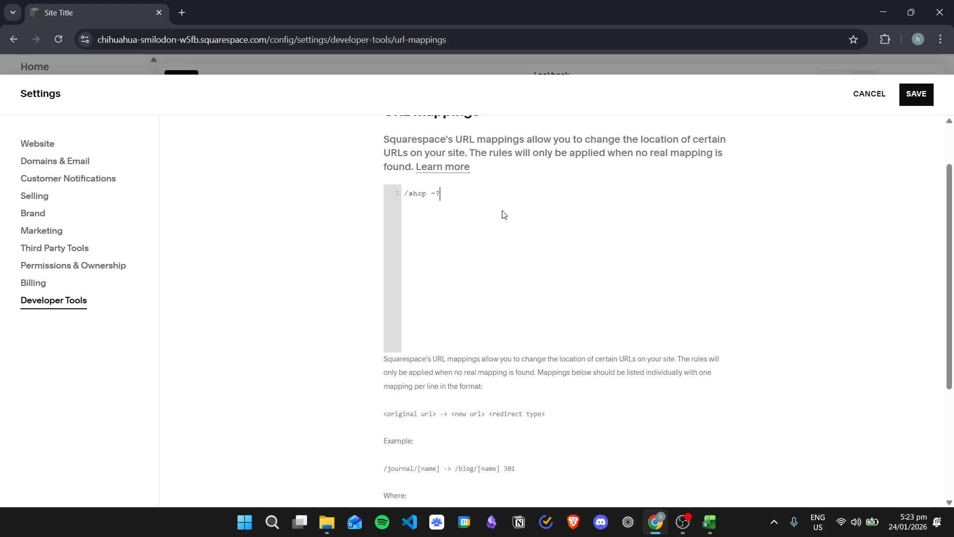
pyautogui.write(' /products 301')
pyautogui.hotkey('ctrl', 'a')
pyautogui.press('BackSpace')
pyautogui.scroll(-2, 376, 374)
pyautogui.scroll(-2, 376, 373)
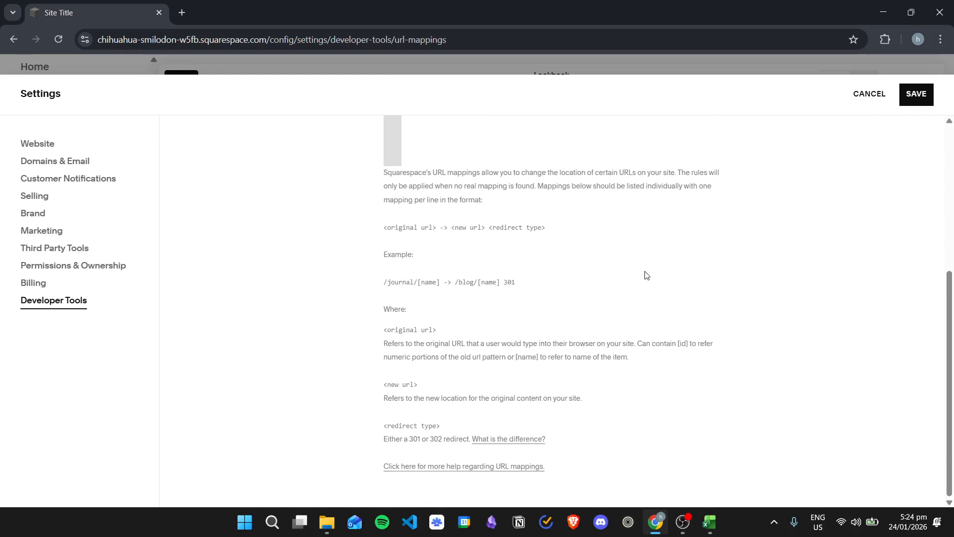
pyautogui.scroll(2, 689, 290)
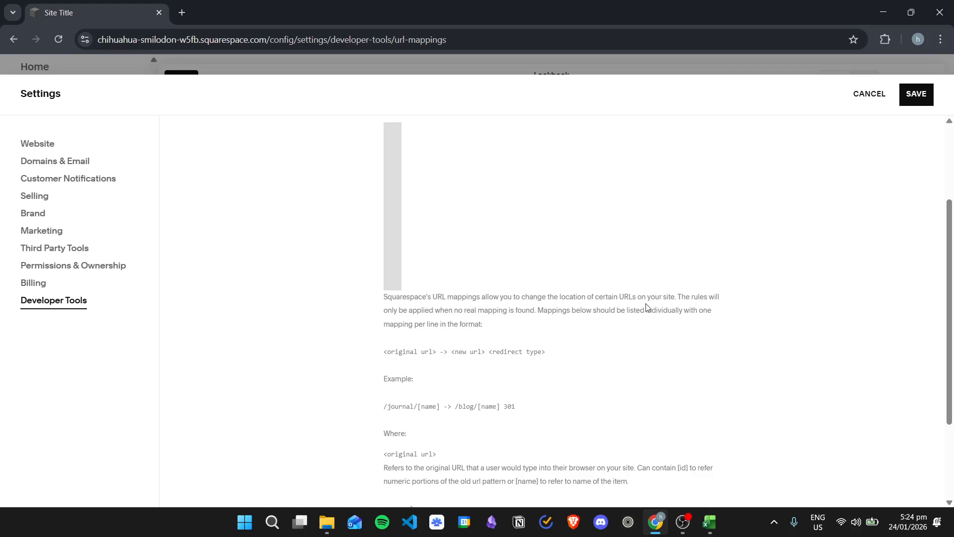
pyautogui.scroll(3, 634, 268)
pyautogui.click(577, 272)
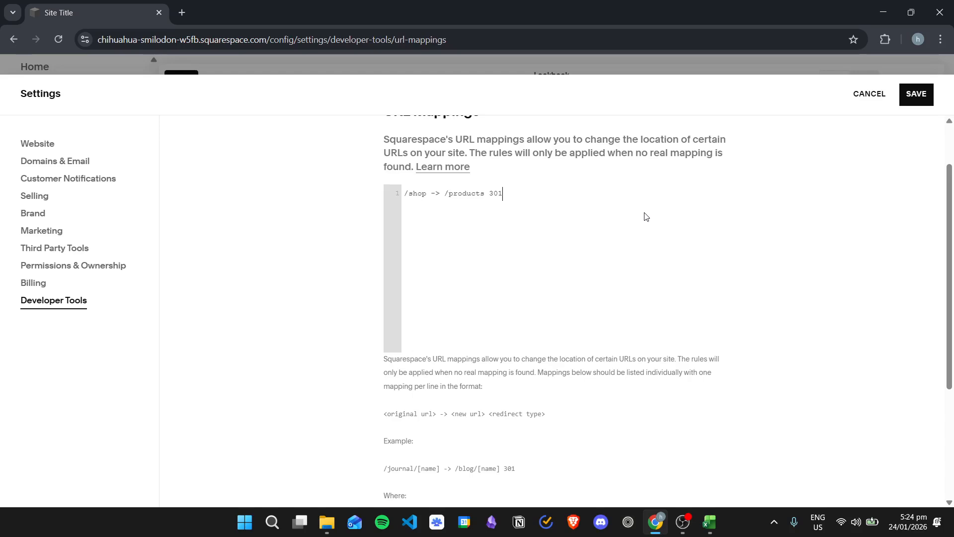
pyautogui.hotkey('ctrl', 'z')
pyautogui.hotkey('ctrl', 'y')
# - Review the redirect rule against the mapping guidance and save the URL mappings
pyautogui.scroll(2, 424, 183)
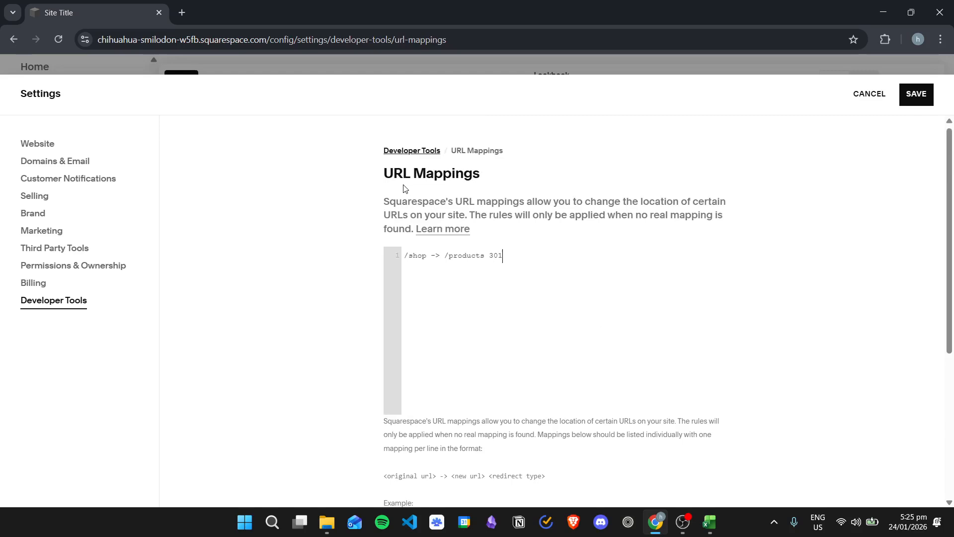
pyautogui.scroll(-5, 815, 258)
pyautogui.scroll(5, 850, 239)
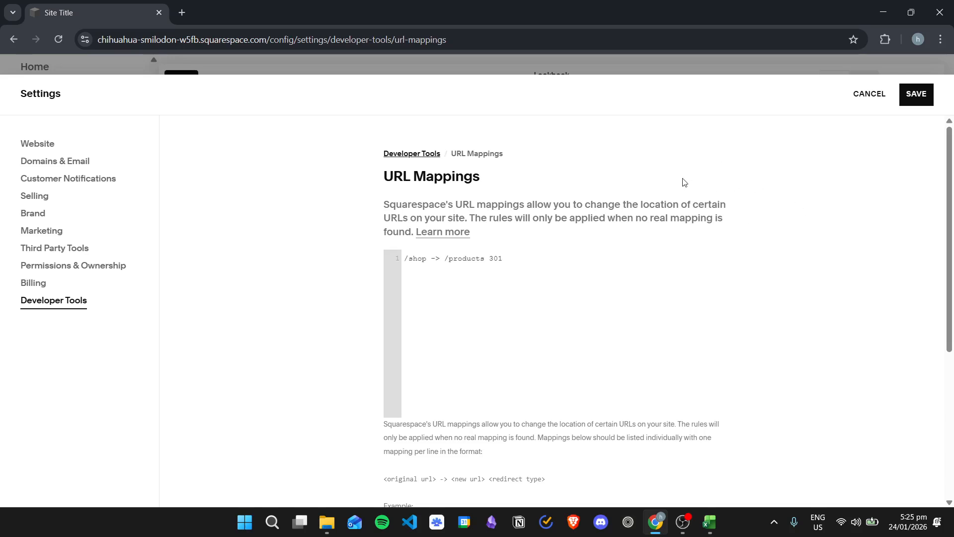
pyautogui.write('+')
pyautogui.scroll(-4, 702, 268)
pyautogui.scroll(4, 703, 269)
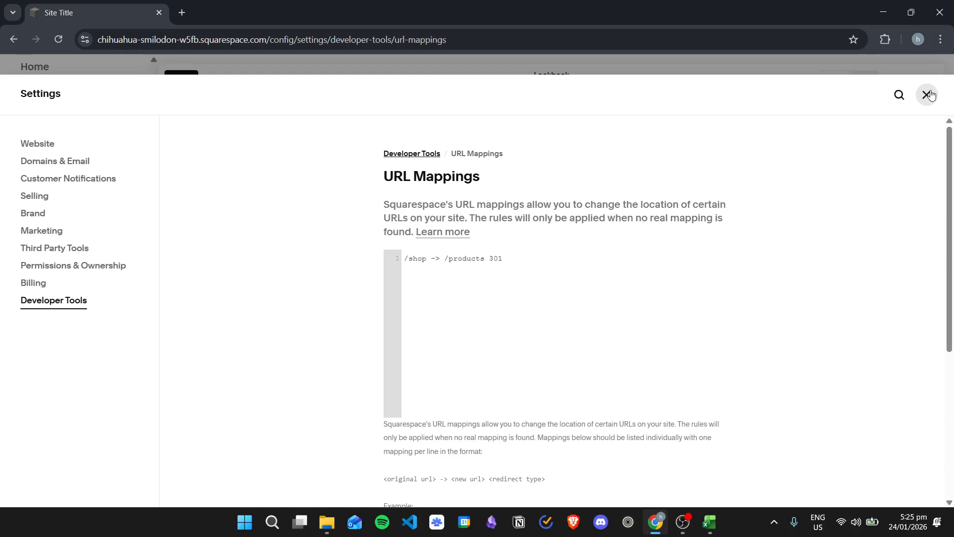
# - Close the site settings and load the site's home address, chihuahua-smilodon-w5fb.squarespace.com, in a new incognito window
pyautogui.click(927, 94)
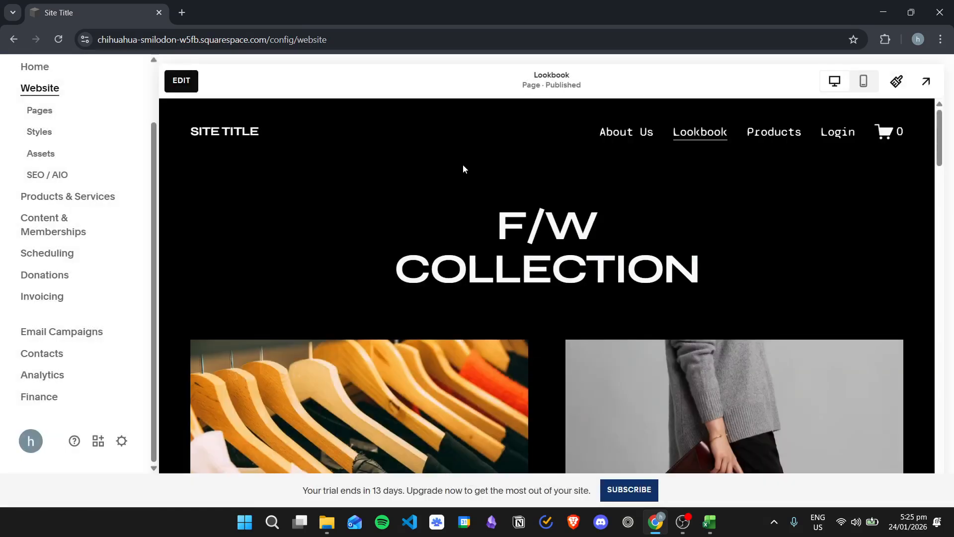
pyautogui.hotkey('ctrl', 'shift', 'n')
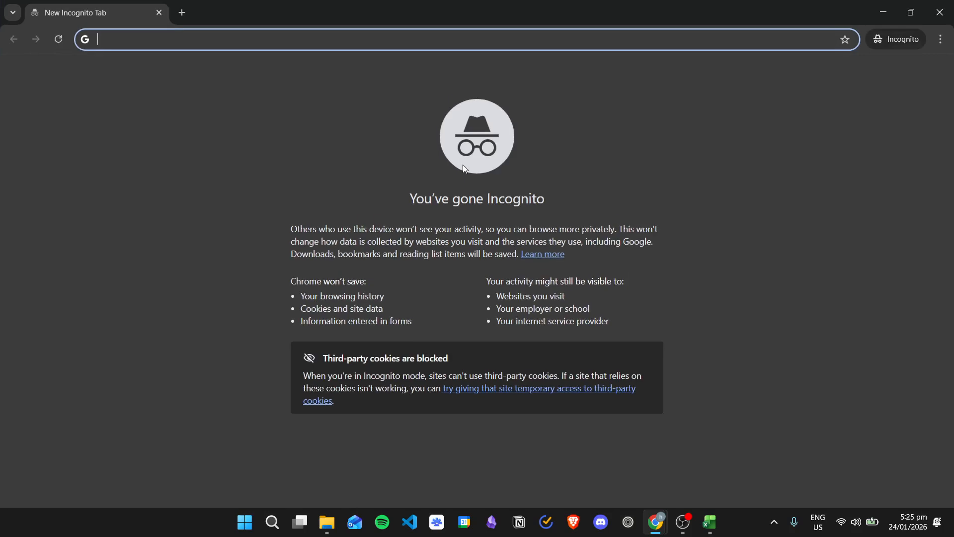
pyautogui.write('https://chihuahua-smilodon-w5fb.squarespace.com/')
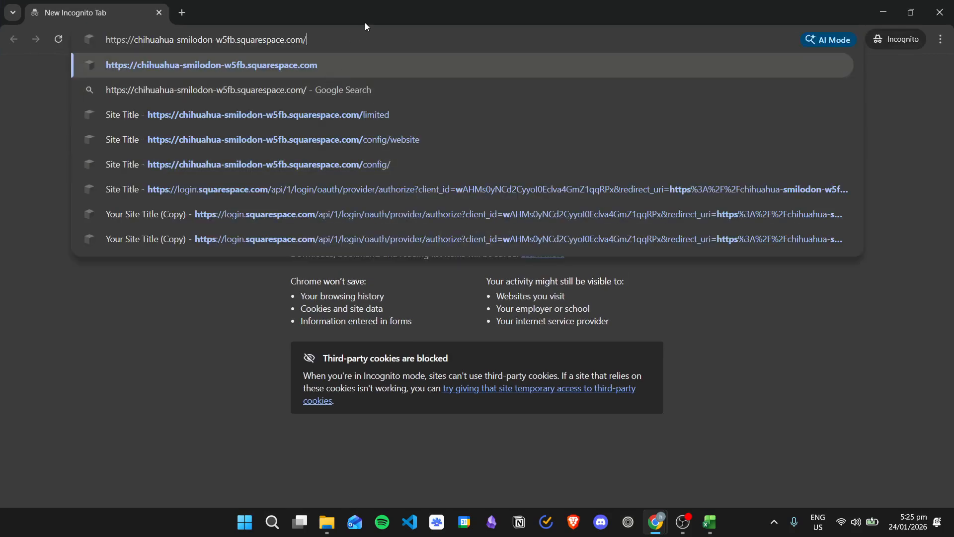
pyautogui.press('Return')
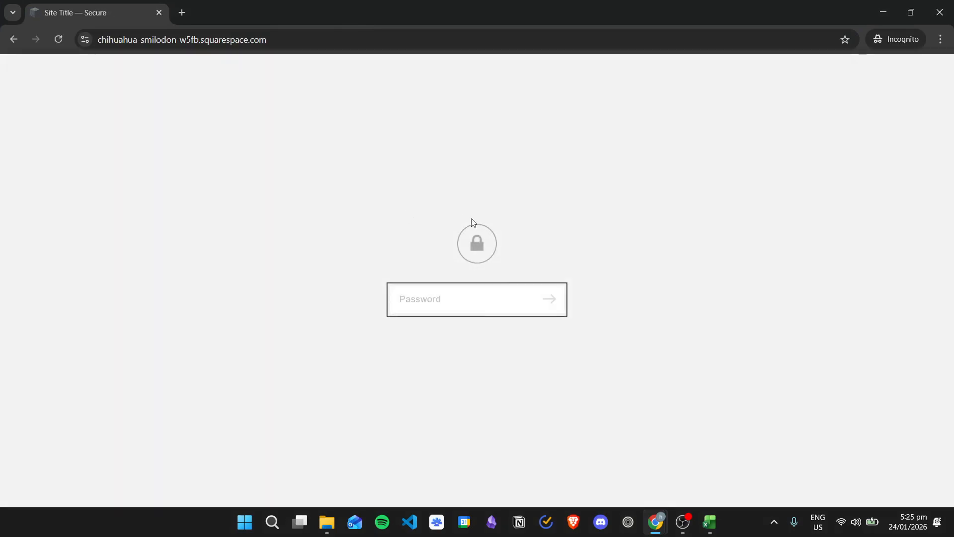
# - Enter the site password on the lock page to unlock the site for visitor viewing
pyautogui.click(478, 301)
pyautogui.write('••••')
pyautogui.write('•')
pyautogui.press('Return')
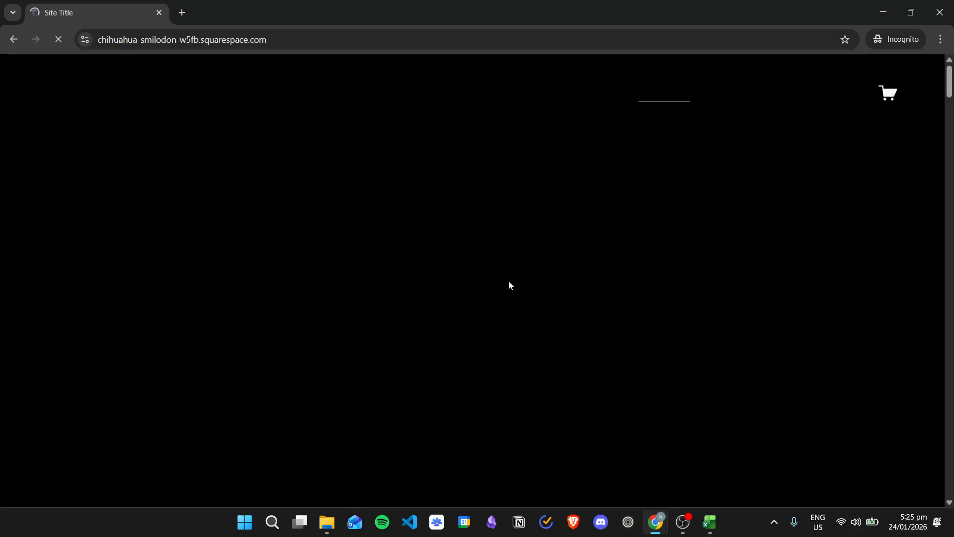
# - Append /shop to the site address and load it to test the redirect rule
pyautogui.click(348, 40)
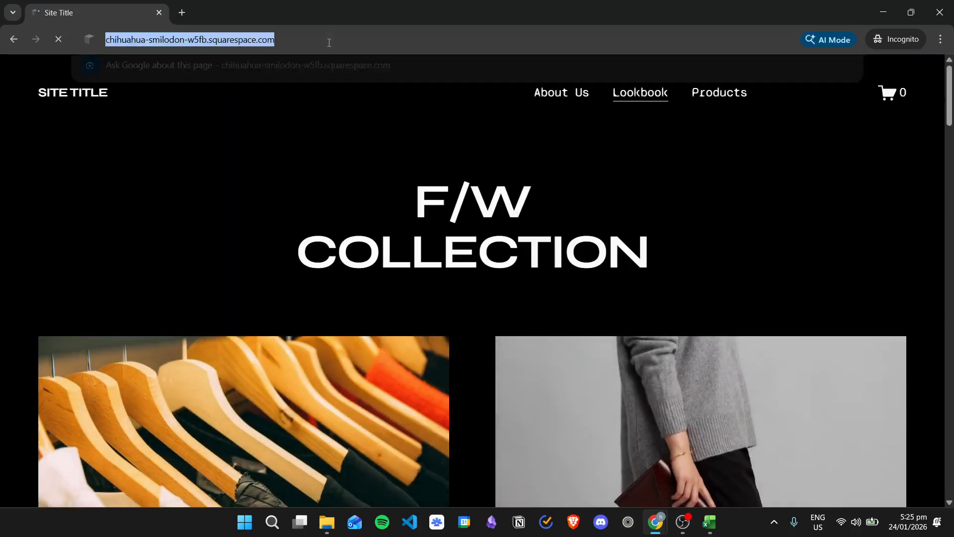
pyautogui.click(351, 40)
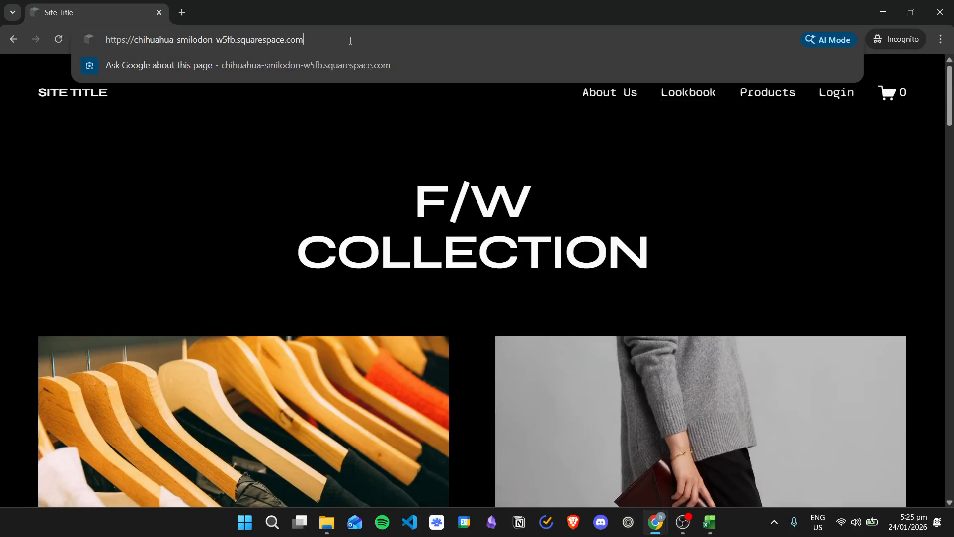
pyautogui.write('/shop')
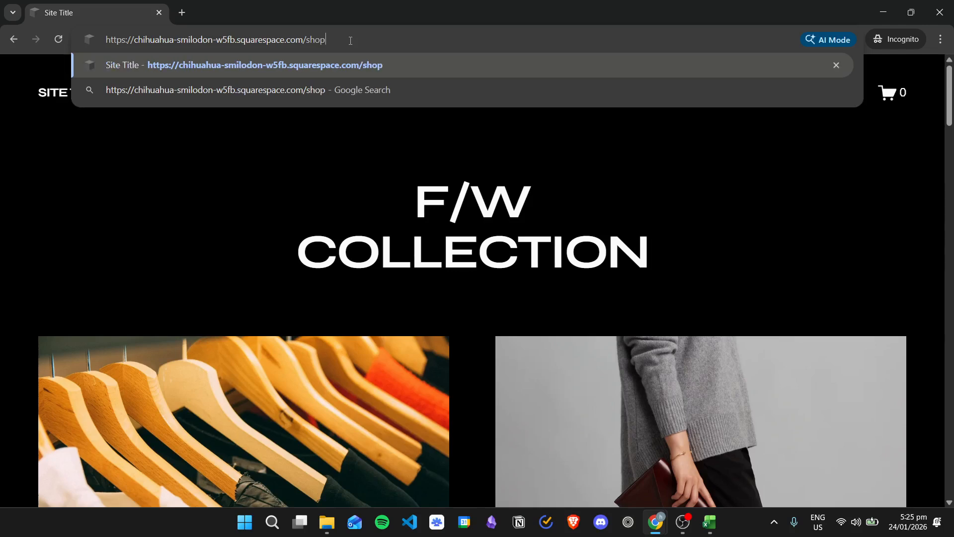
pyautogui.press('Return')
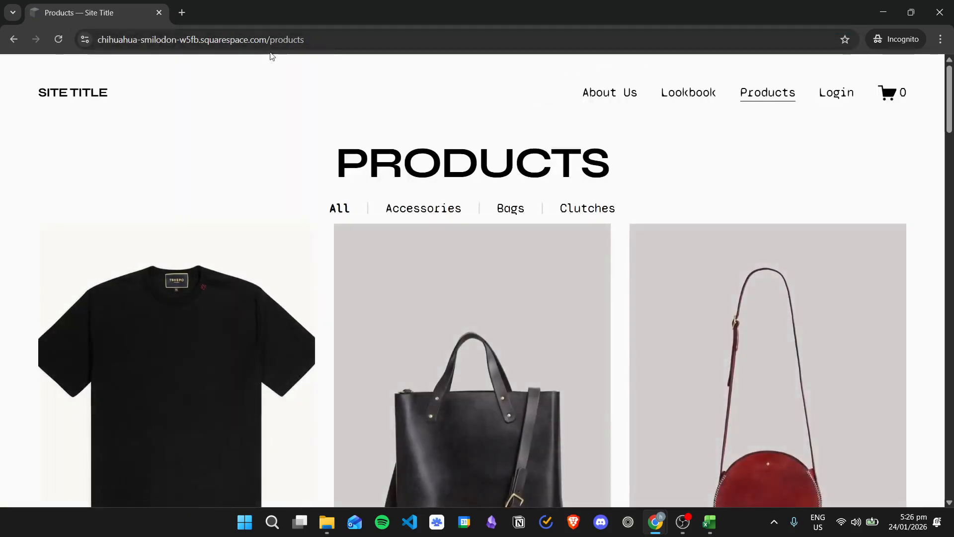
# - Look through the product listing on the loaded store page to check its content
pyautogui.scroll(-1, 397, 143)
pyautogui.scroll(1, 347, 149)
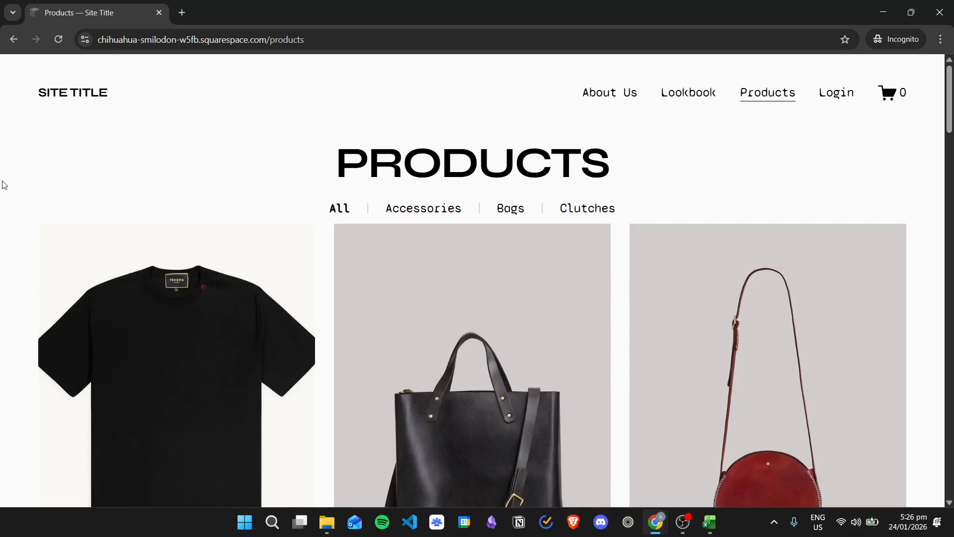
pyautogui.scroll(-3, 55, 184)
pyautogui.scroll(3, 249, 327)
pyautogui.scroll(-2, 238, 193)
pyautogui.scroll(-2, 350, 273)
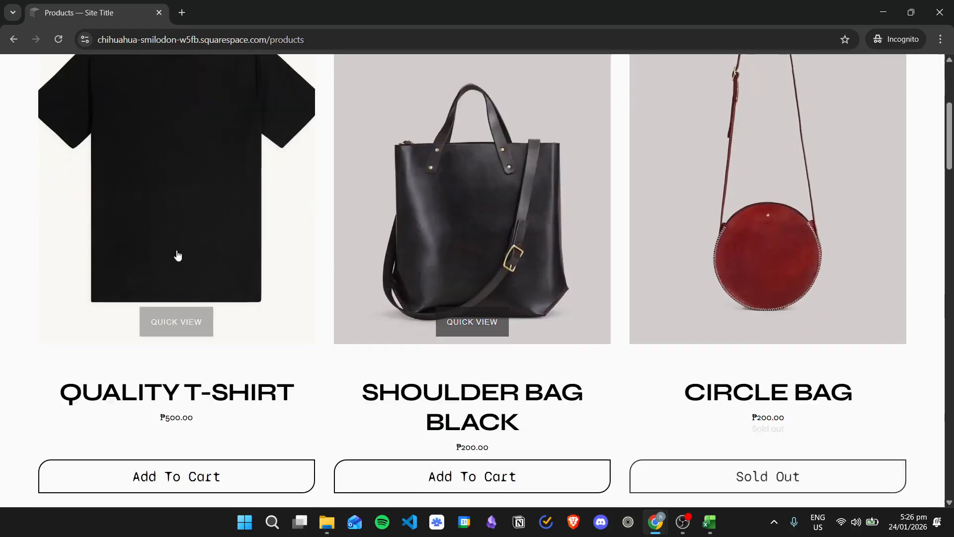
pyautogui.scroll(4, 565, 292)
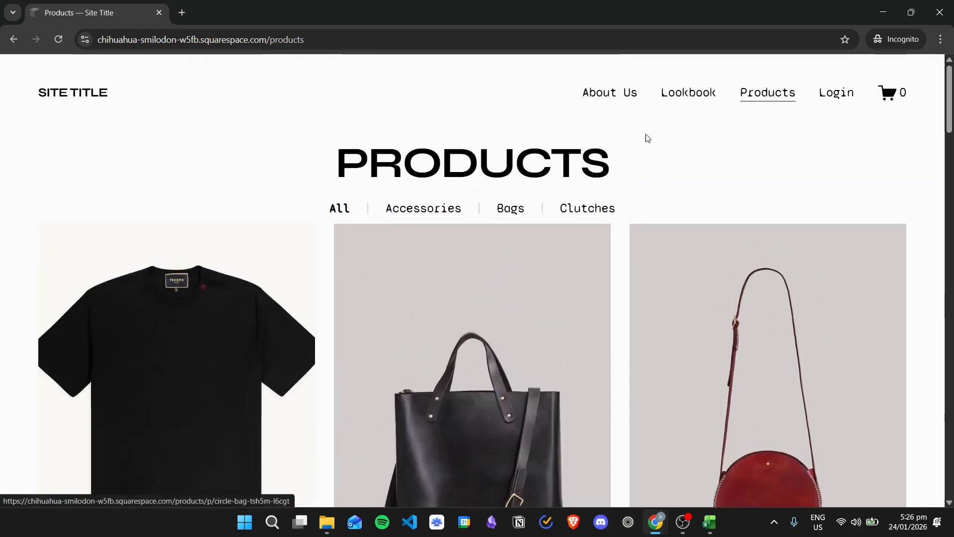